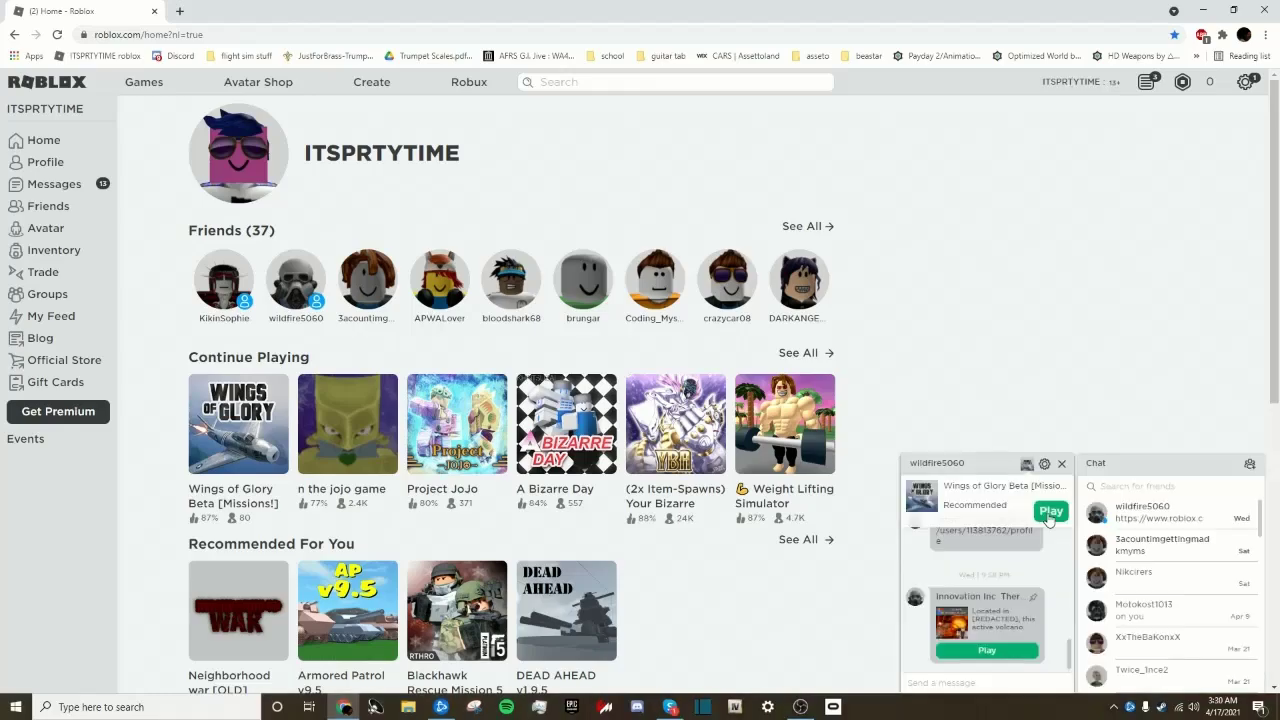
Close the friend's chat window in the Roblox chat dock, leaving only the chat list
click(1062, 463)
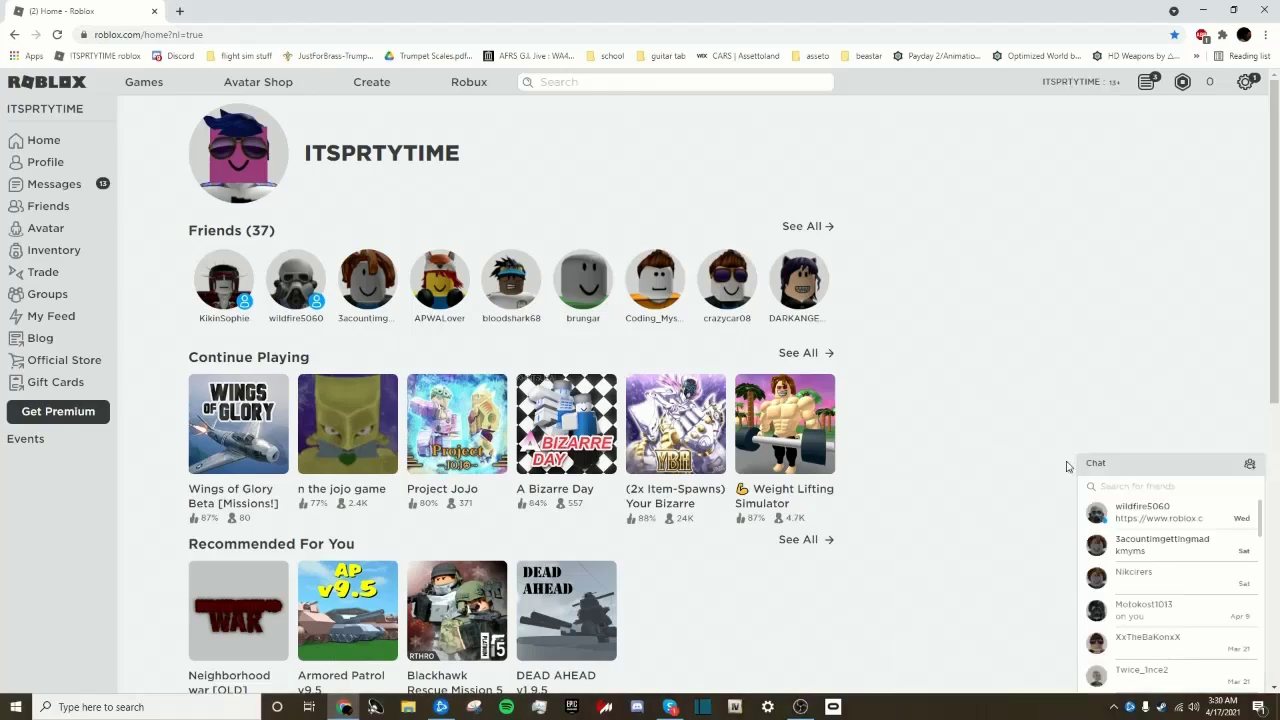
Return to the lil asukas gang call and show its chat history and the conversations sidebar
click(671, 707)
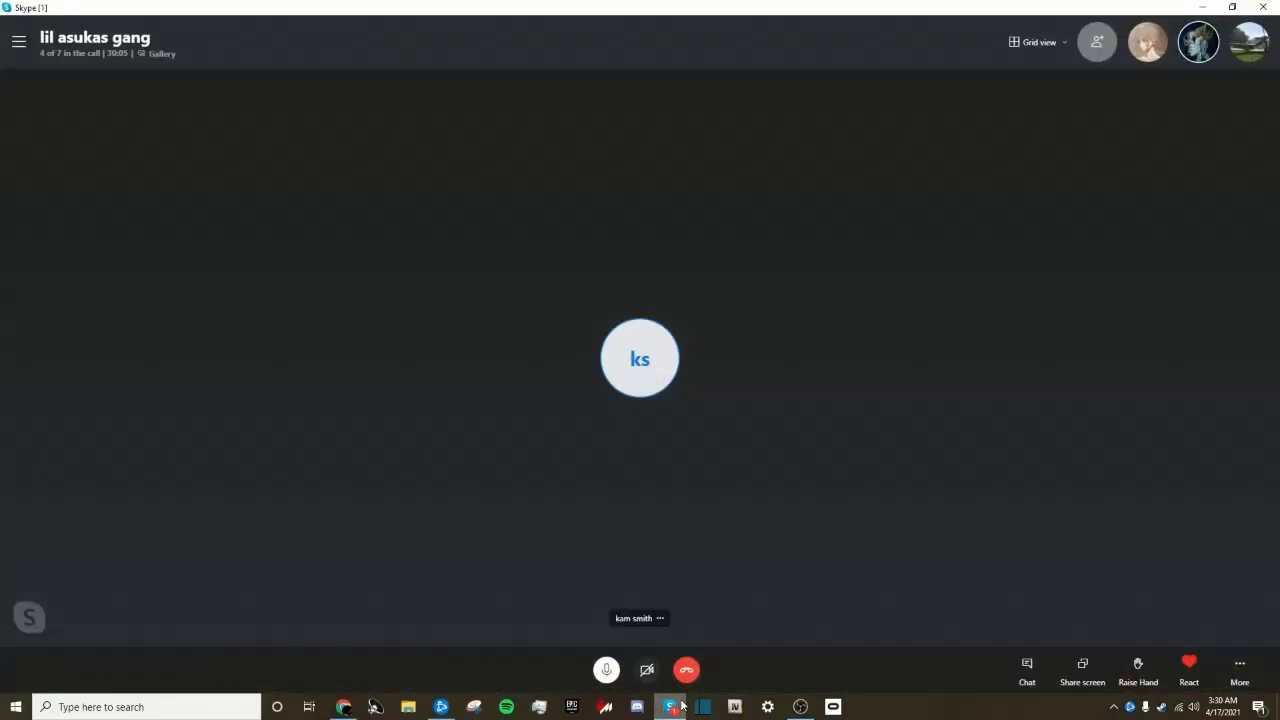
click(1026, 664)
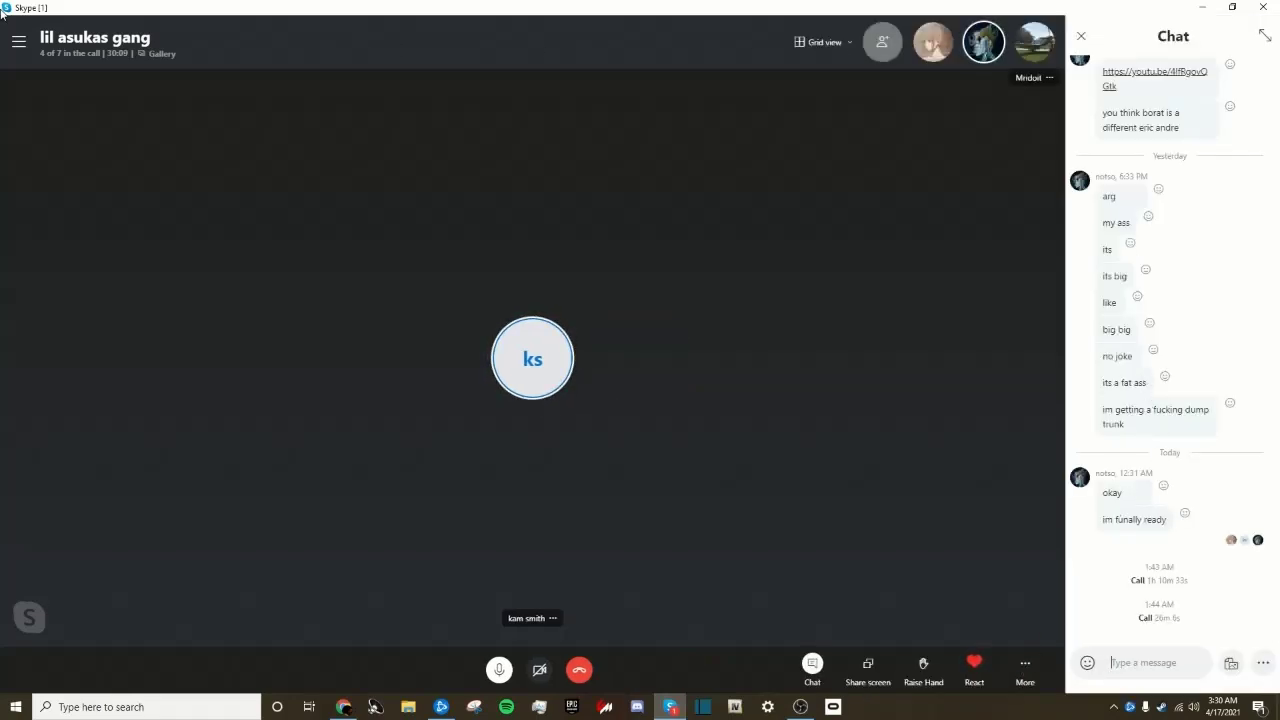
click(21, 37)
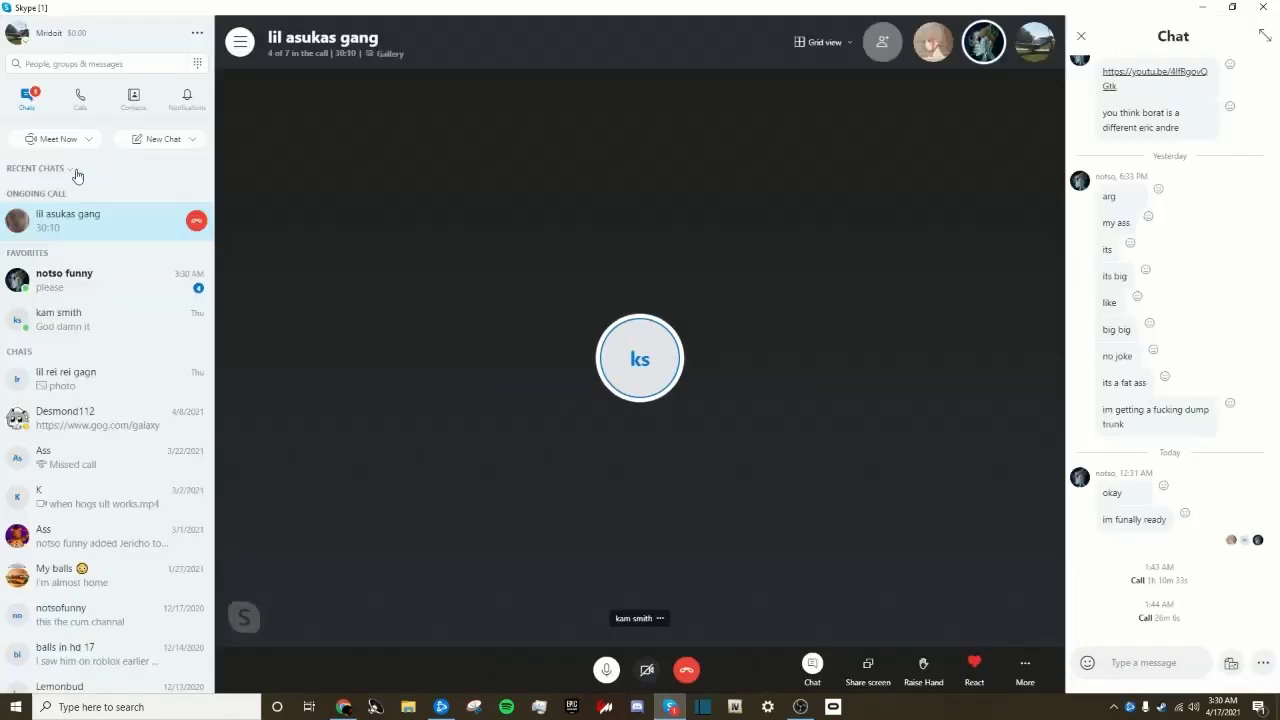
View the favourite contact's conversation, then switch to the lil rei rei gagn group chat
click(145, 285)
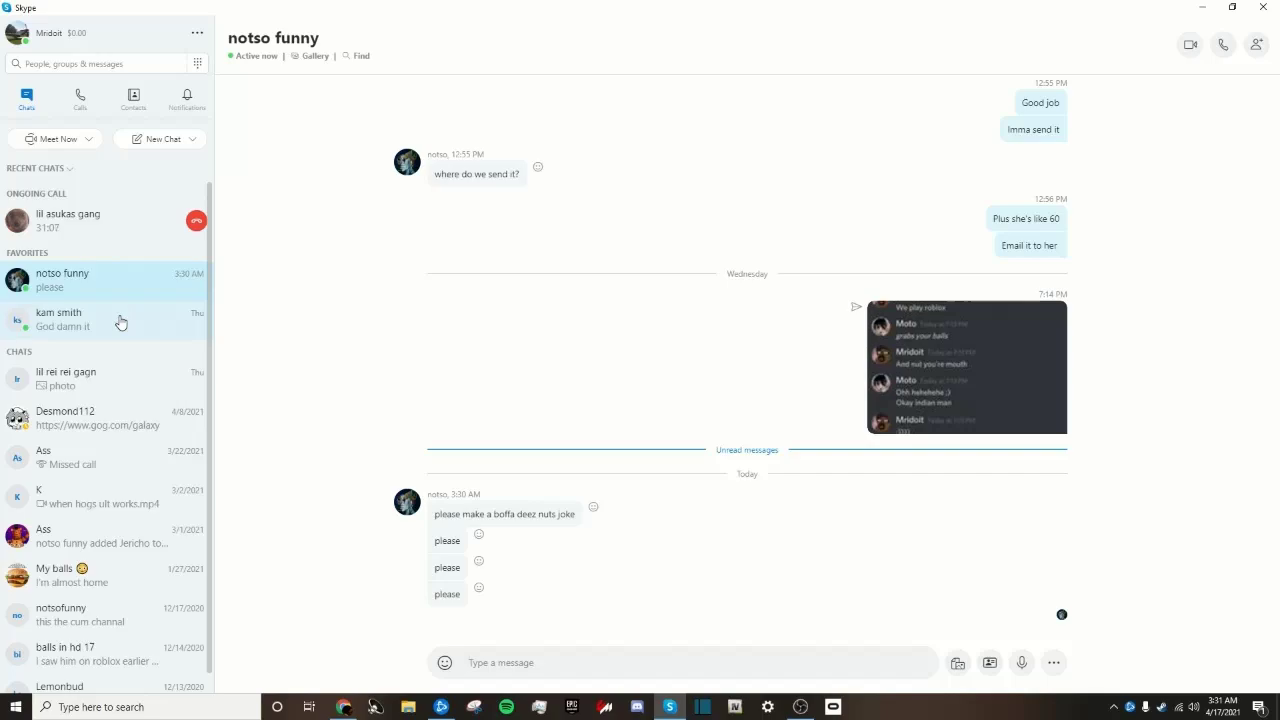
click(135, 378)
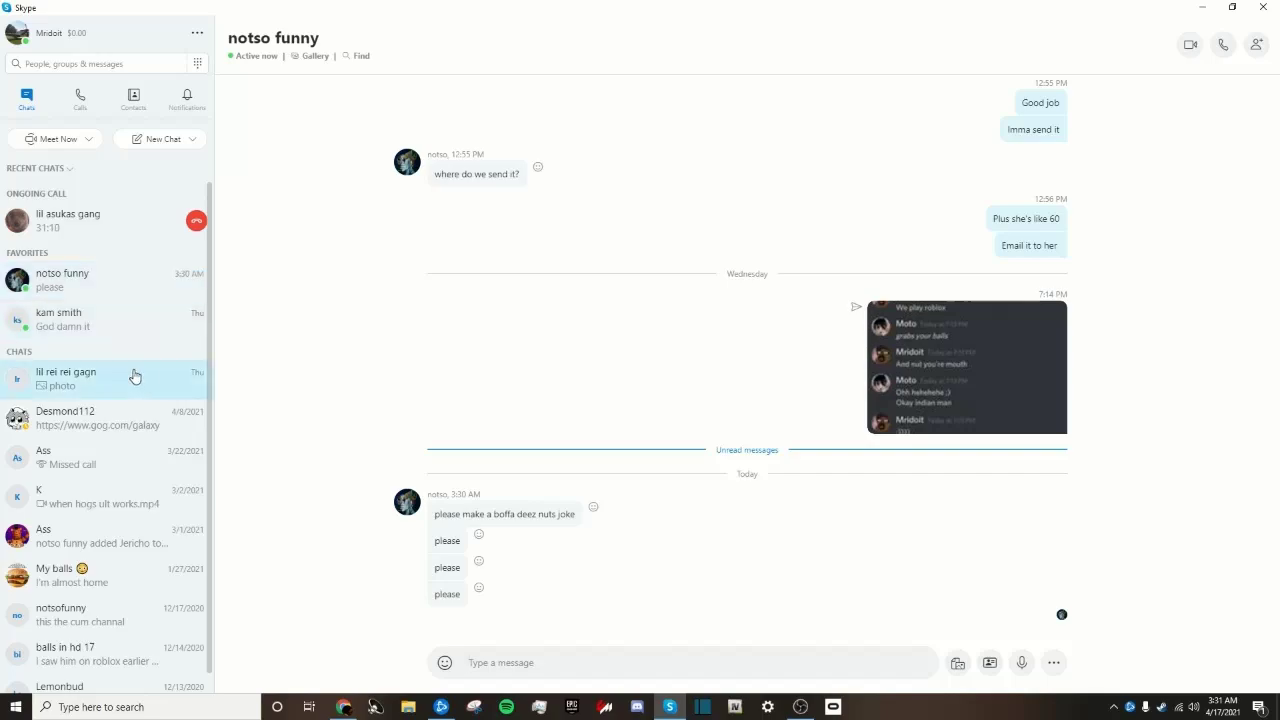